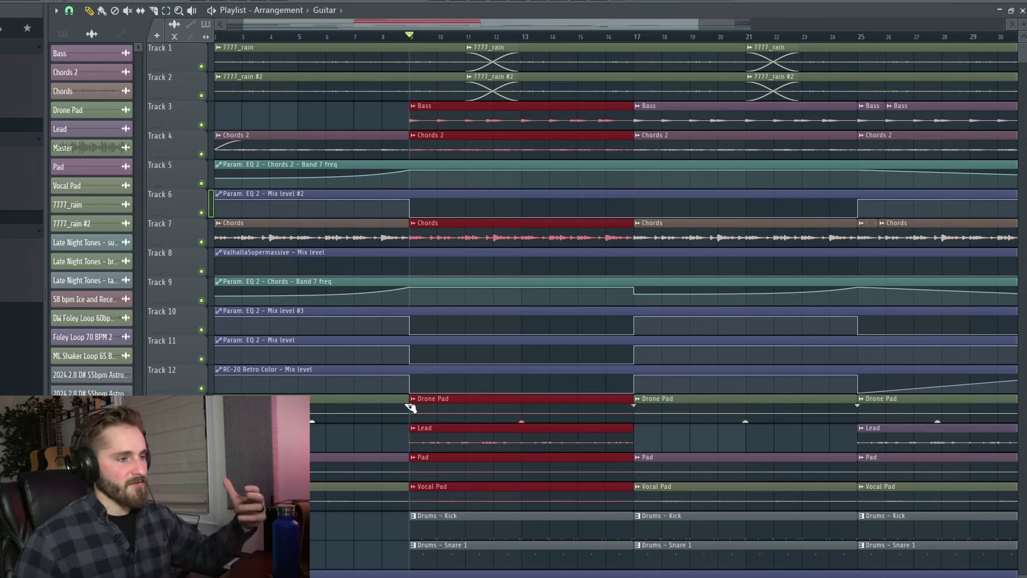
# Play the arrangement from bar 9 while looking over the melodic, automation, drum and foley tracks.
pyautogui.scroll(-5, 448, 328)
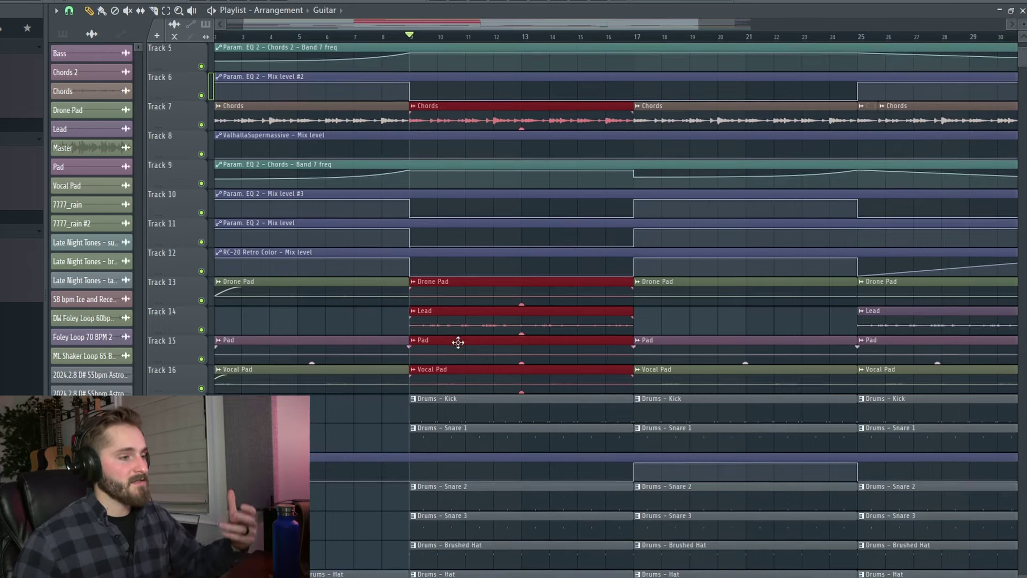
pyautogui.scroll(5, 456, 394)
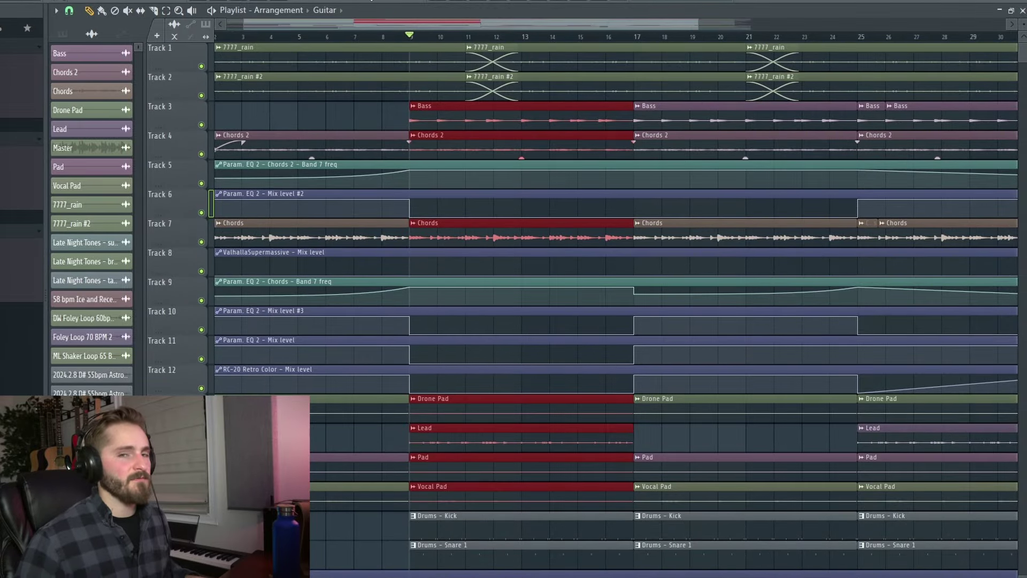
pyautogui.scroll(-5, 501, 143)
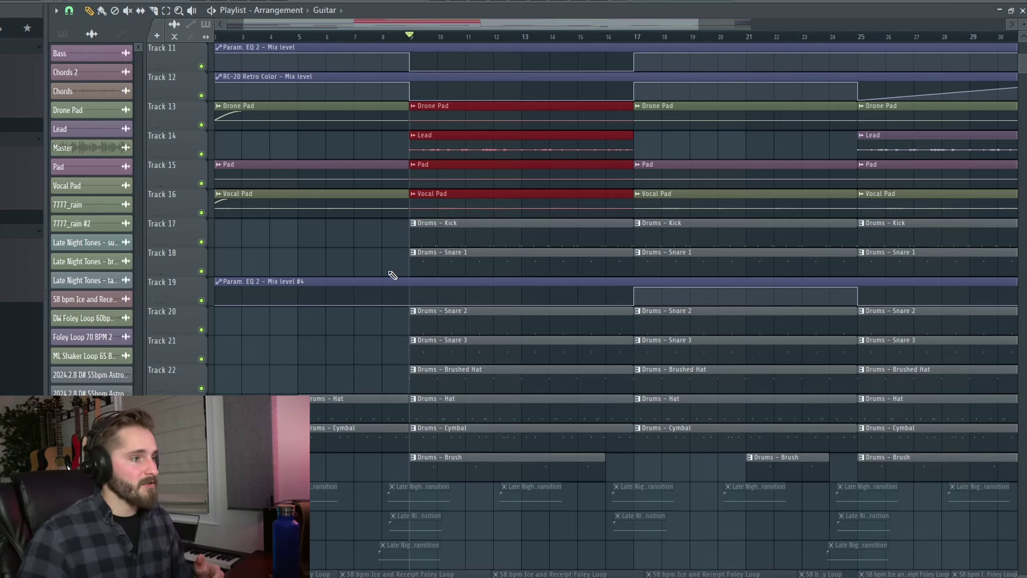
pyautogui.scroll(5, 503, 214)
pyautogui.scroll(-4, 518, 238)
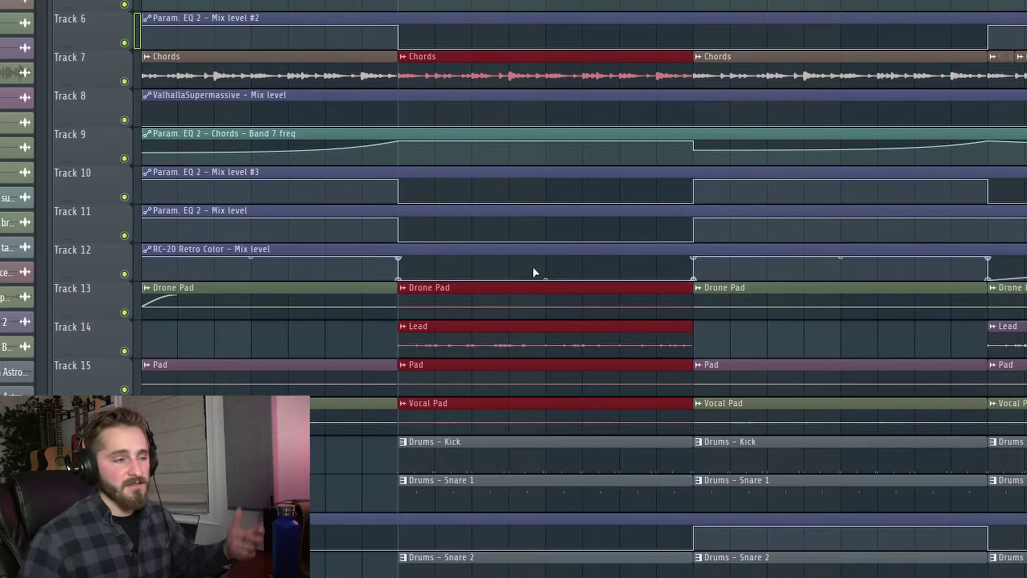
pyautogui.scroll(-3, 535, 246)
pyautogui.press('space')
pyautogui.scroll(-4, 342, 358)
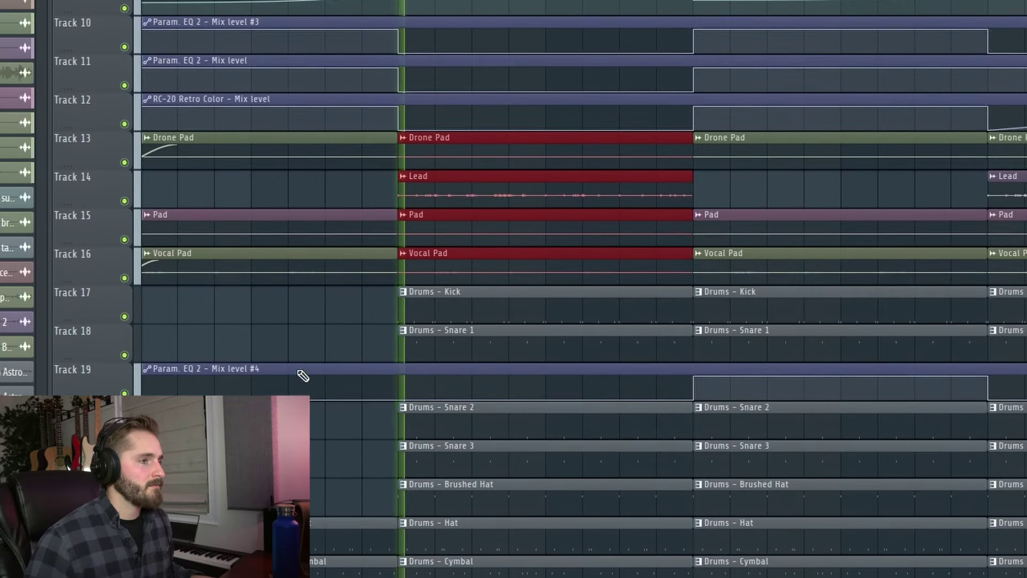
pyautogui.scroll(-2, 331, 355)
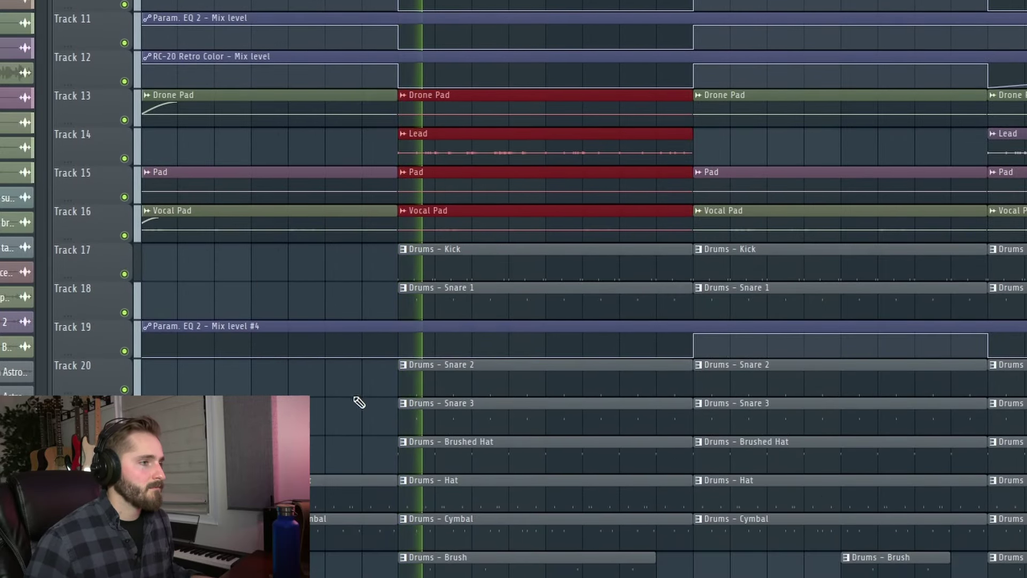
pyautogui.scroll(-1, 358, 402)
pyautogui.scroll(-1, 359, 403)
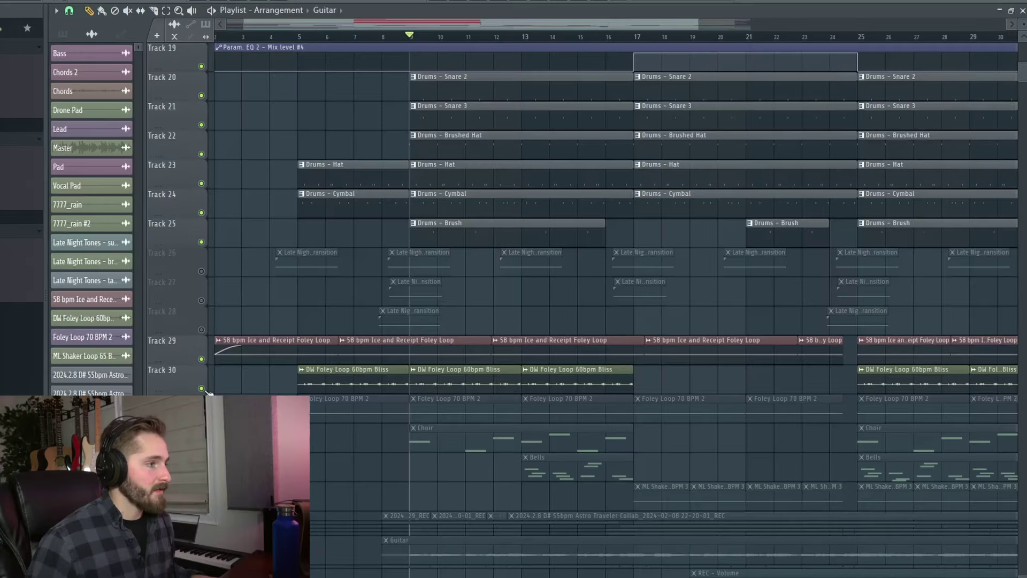
# Unmute the Foley Loop 70 BPM 2 and Bells tracks, and play the arrangement from bar 13.
pyautogui.click(201, 417)
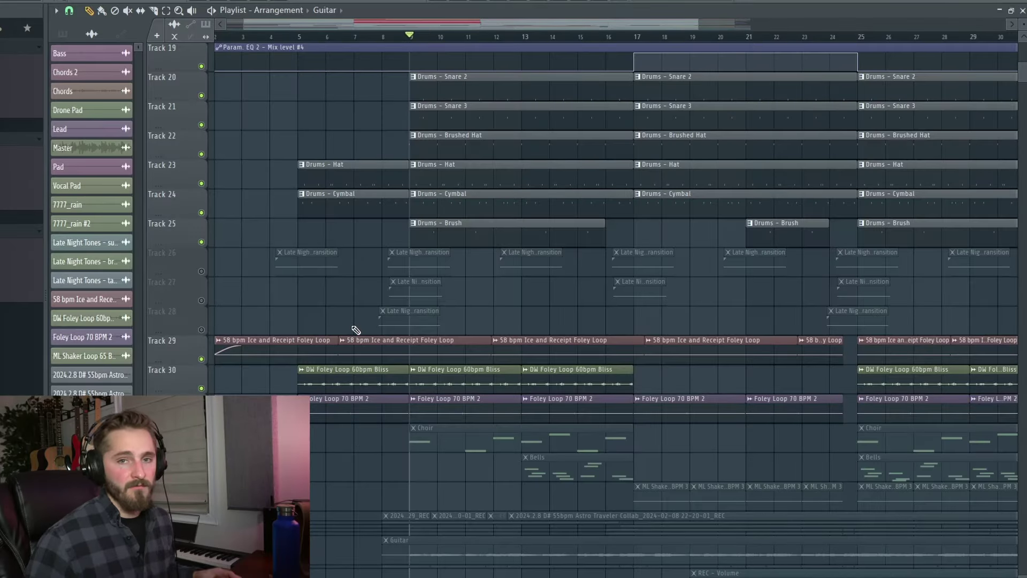
pyautogui.scroll(-5, 316, 289)
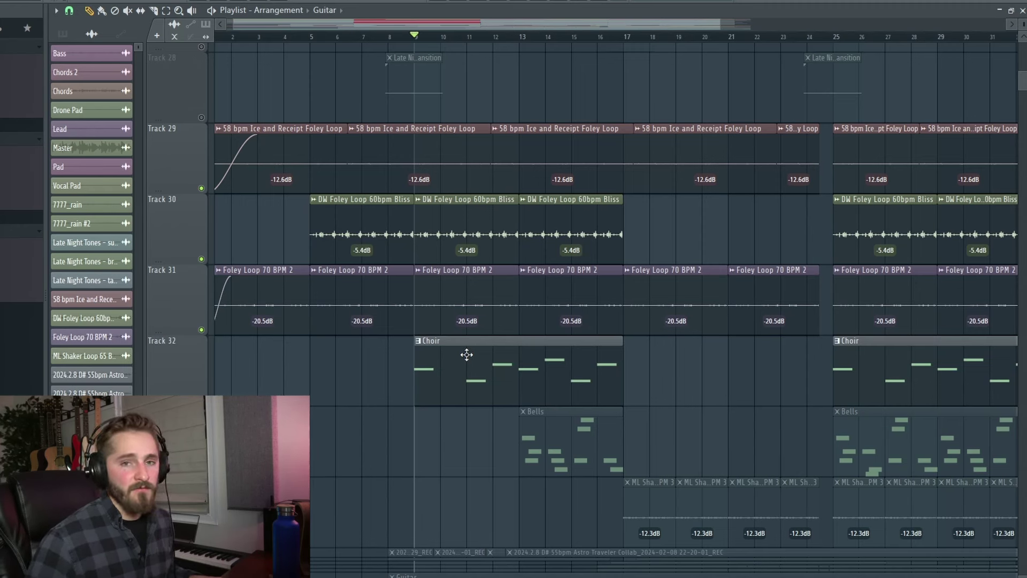
pyautogui.click(201, 471)
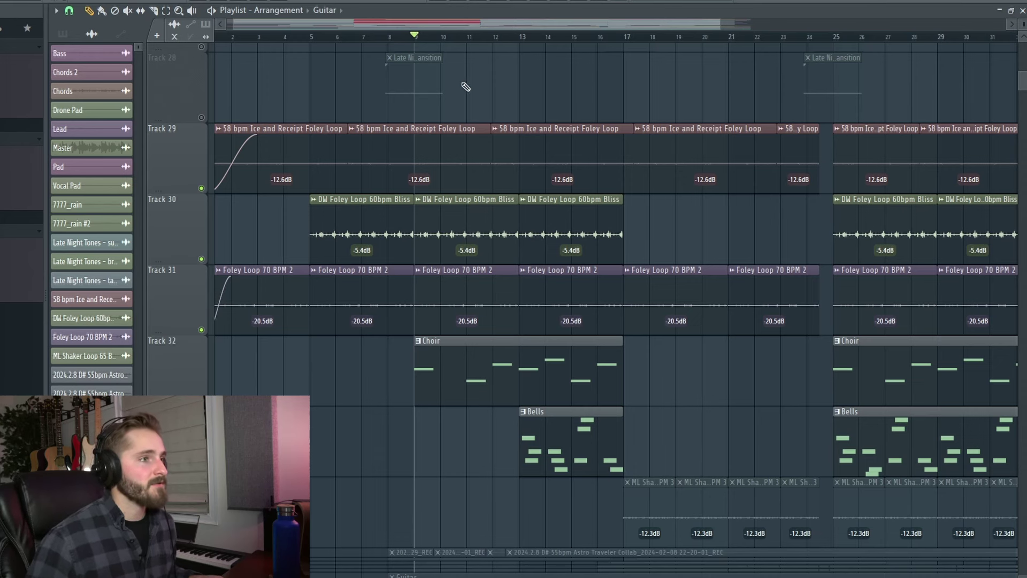
pyautogui.click(521, 38)
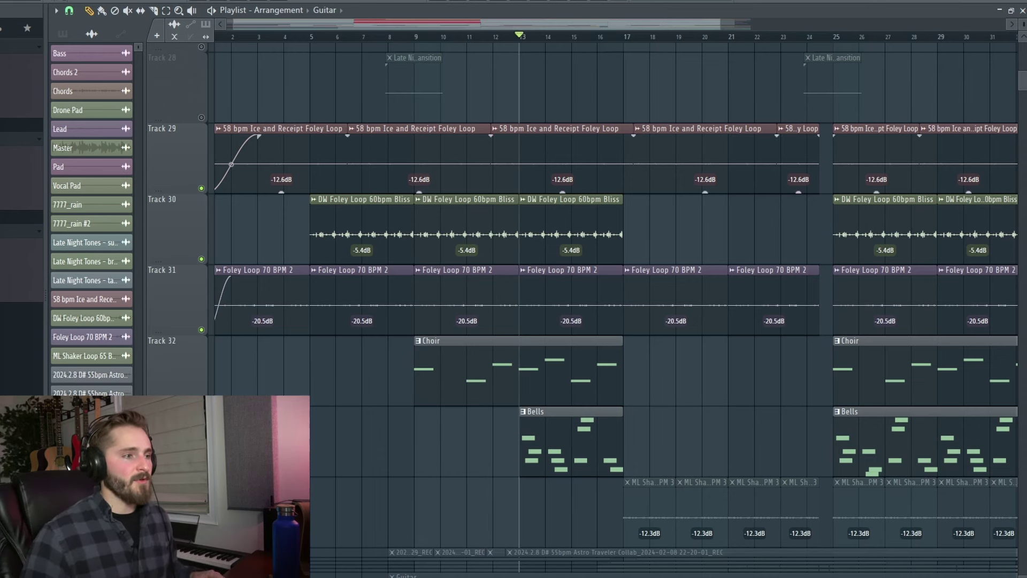
pyautogui.press('space')
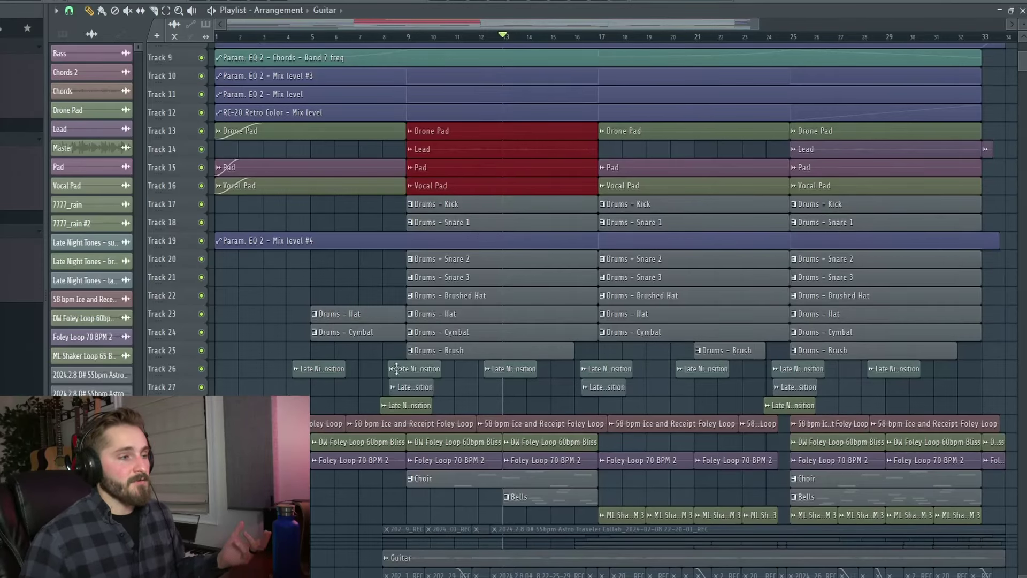
# Examine the Late Night Tones transition clips on tracks 26 to 28 and the layout of the full arrangement.
pyautogui.scroll(4, 578, 404)
pyautogui.scroll(3, 339, 358)
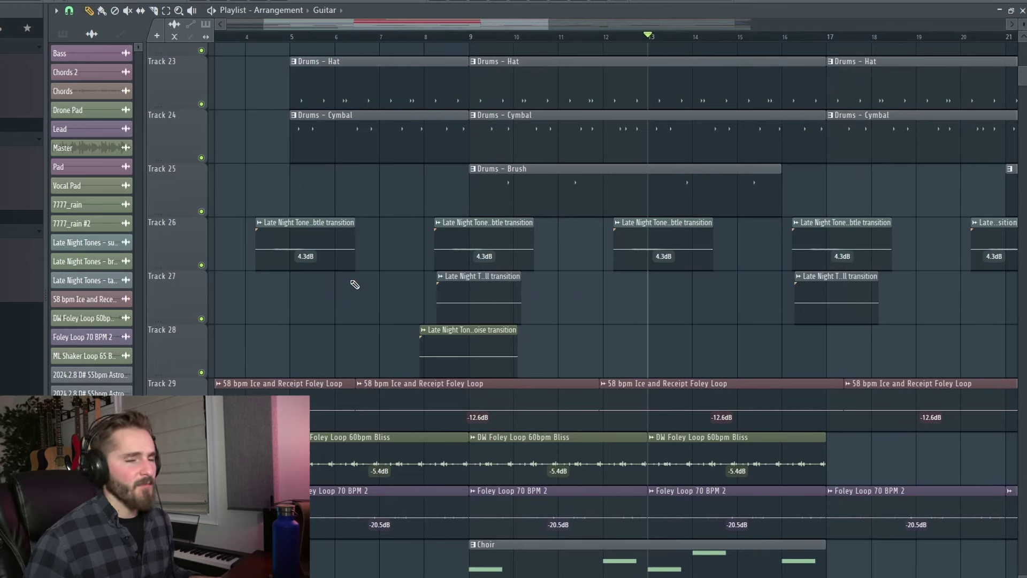
pyautogui.scroll(2, 284, 268)
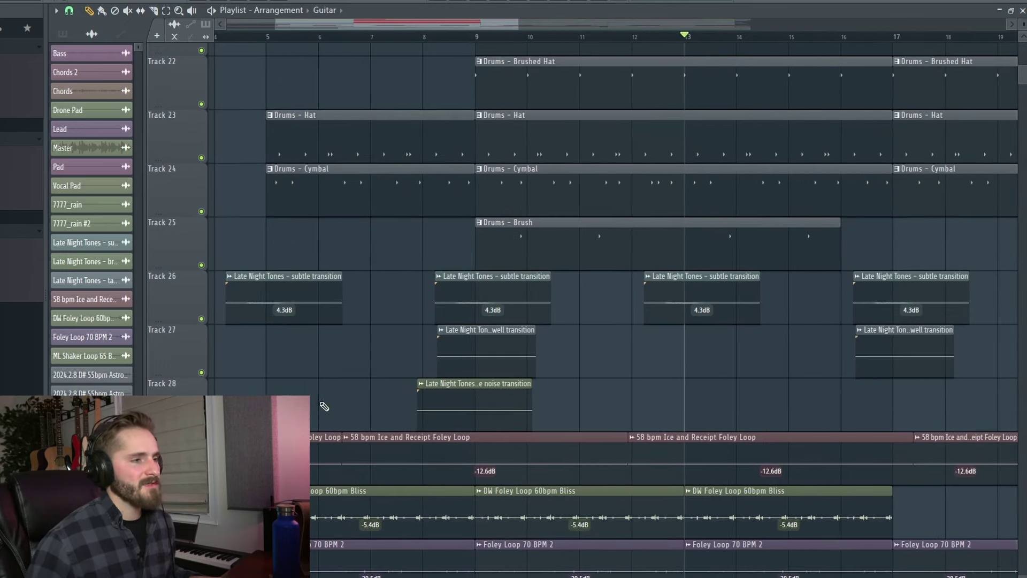
pyautogui.scroll(-4, 693, 284)
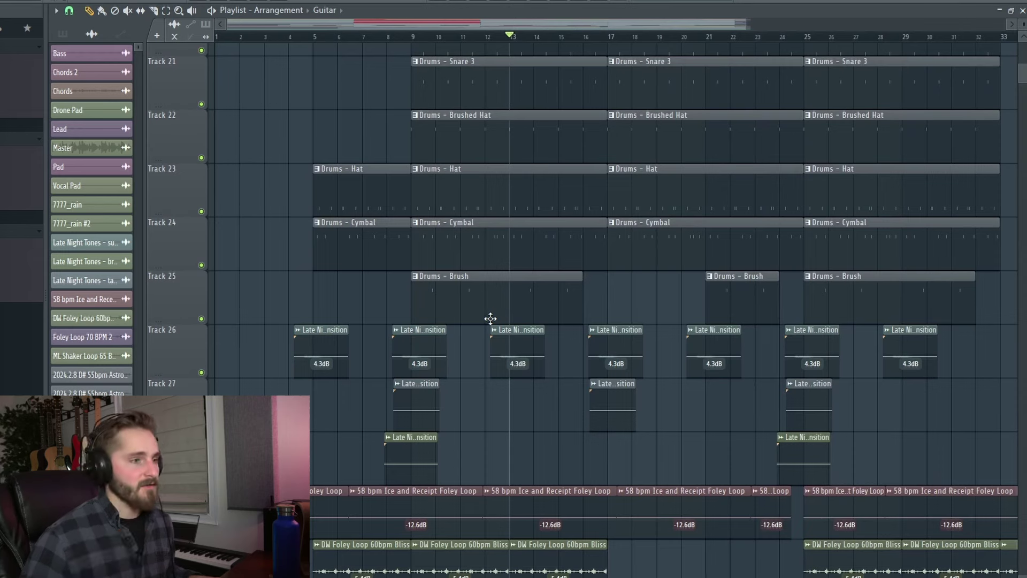
pyautogui.scroll(-2, 483, 340)
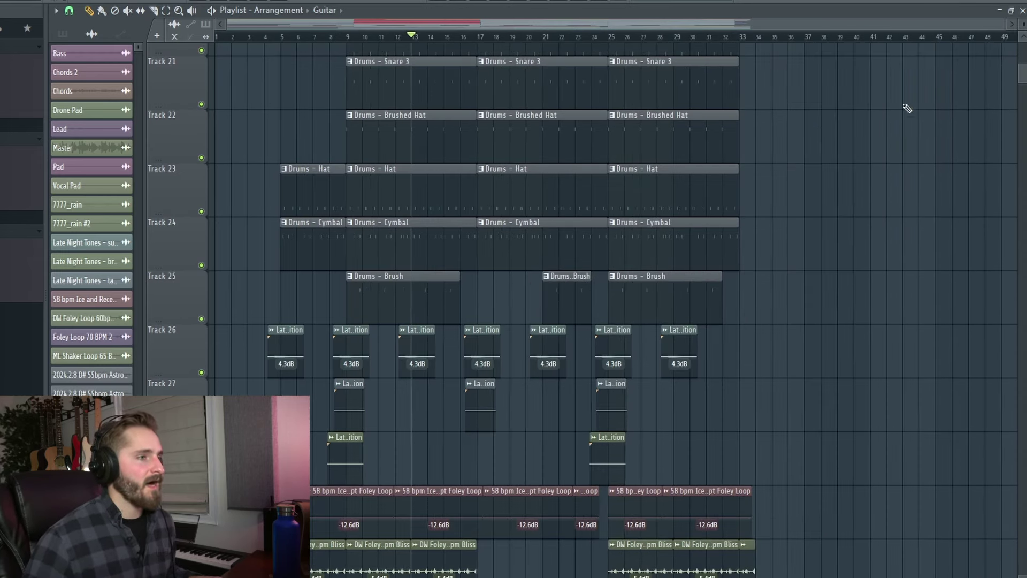
pyautogui.keyDown('ctrl'); pyautogui.rightClick(883, 209); pyautogui.keyUp('ctrl')
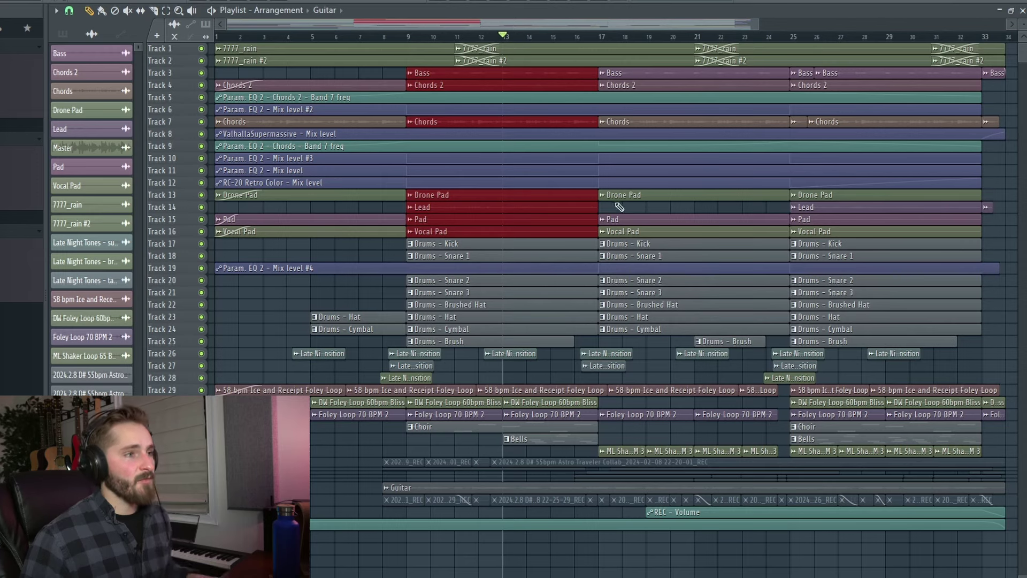
pyautogui.scroll(4, 714, 216)
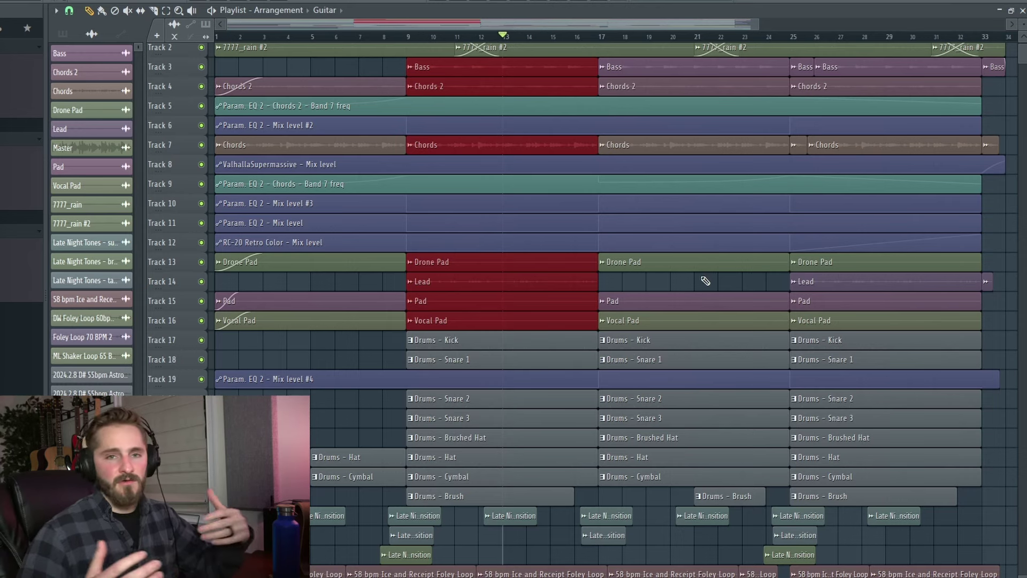
pyautogui.scroll(-5, 722, 305)
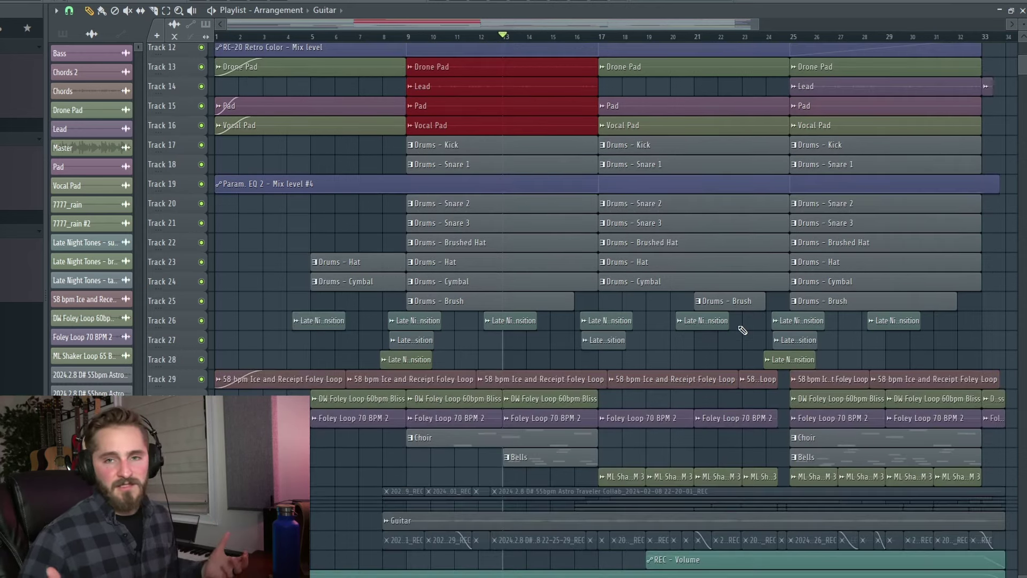
pyautogui.scroll(-1, 742, 330)
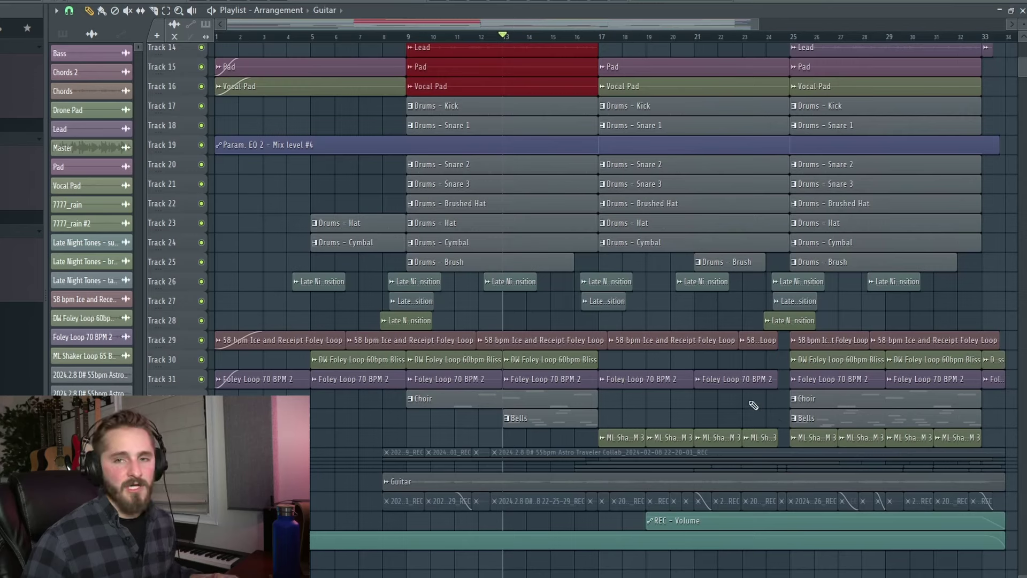
# Bring the Guitar track into view and set the playback position to bar 9.
pyautogui.keyDown('ctrl'); pyautogui.scroll(4, 777, 379); pyautogui.keyUp('ctrl')
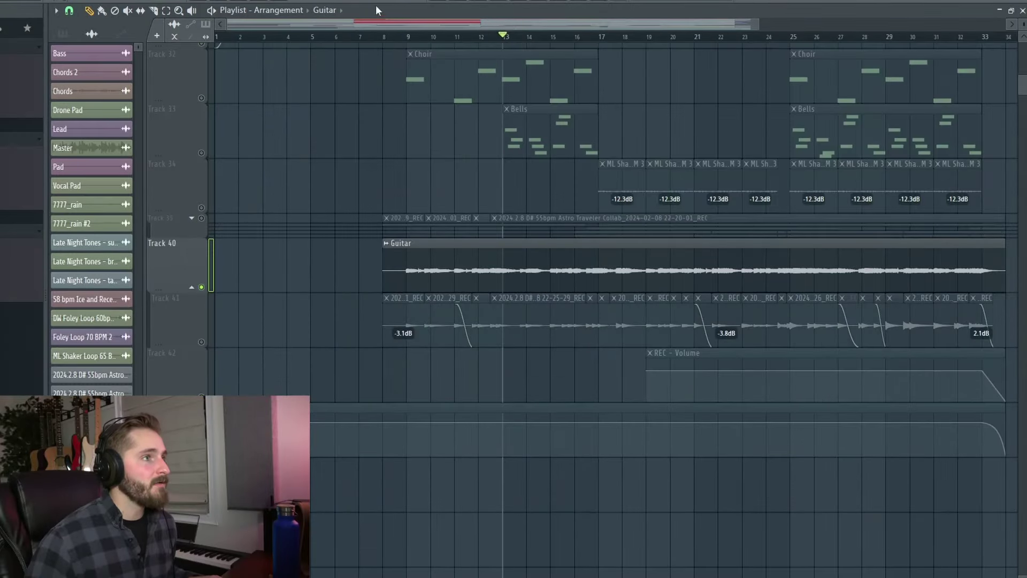
pyautogui.click(406, 36)
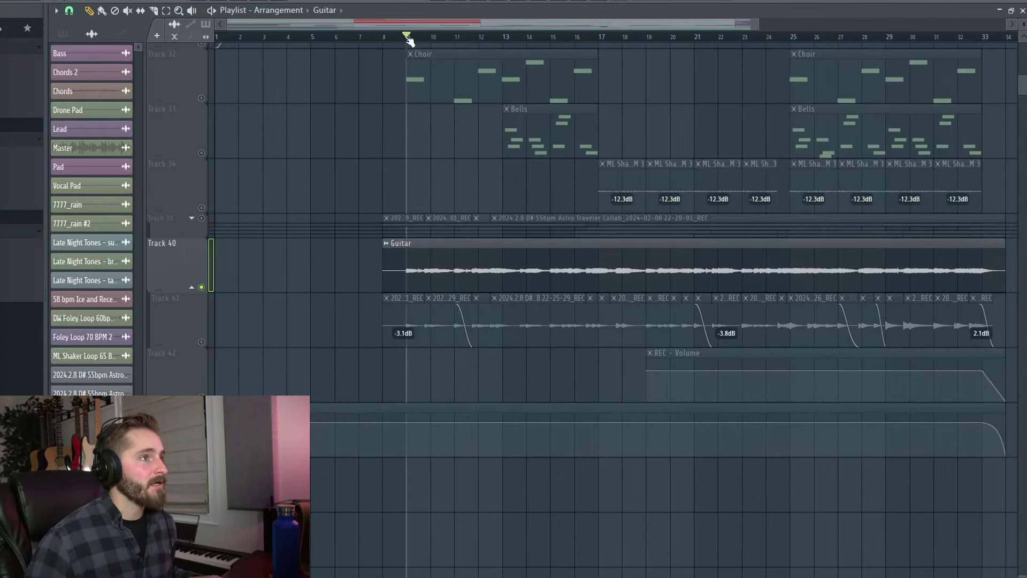
# Inspect the Archetype Plini plugin on the REC mixer track, including its delay and reverb pedals, and close it.
pyautogui.click(503, 1)
pyautogui.click(692, 357)
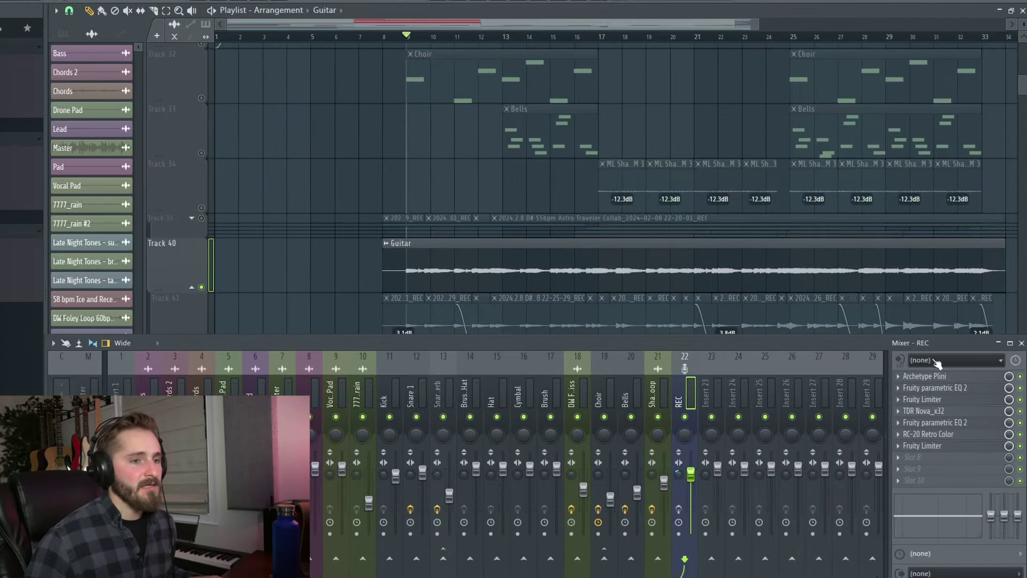
pyautogui.click(936, 376)
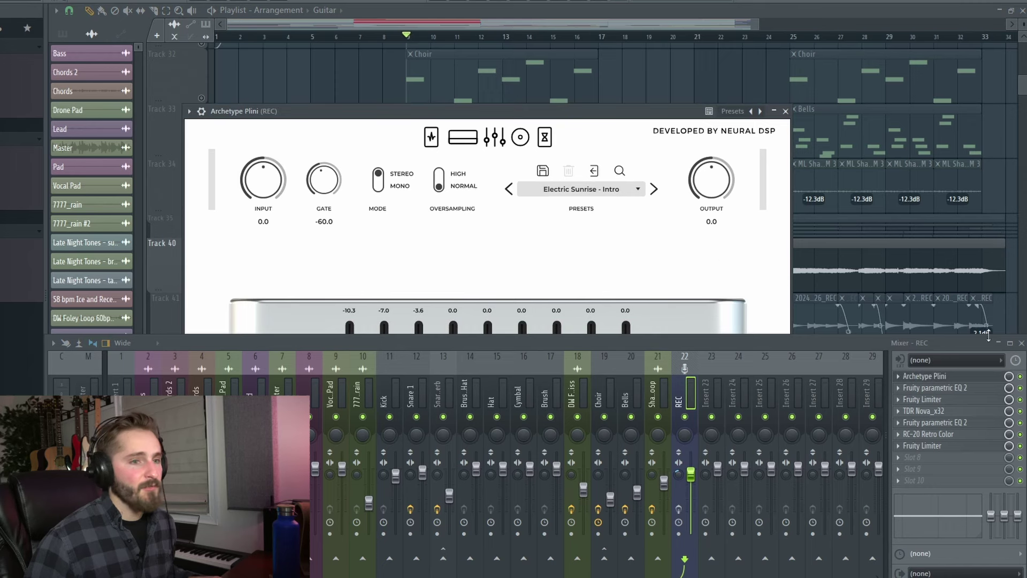
pyautogui.click(1021, 344)
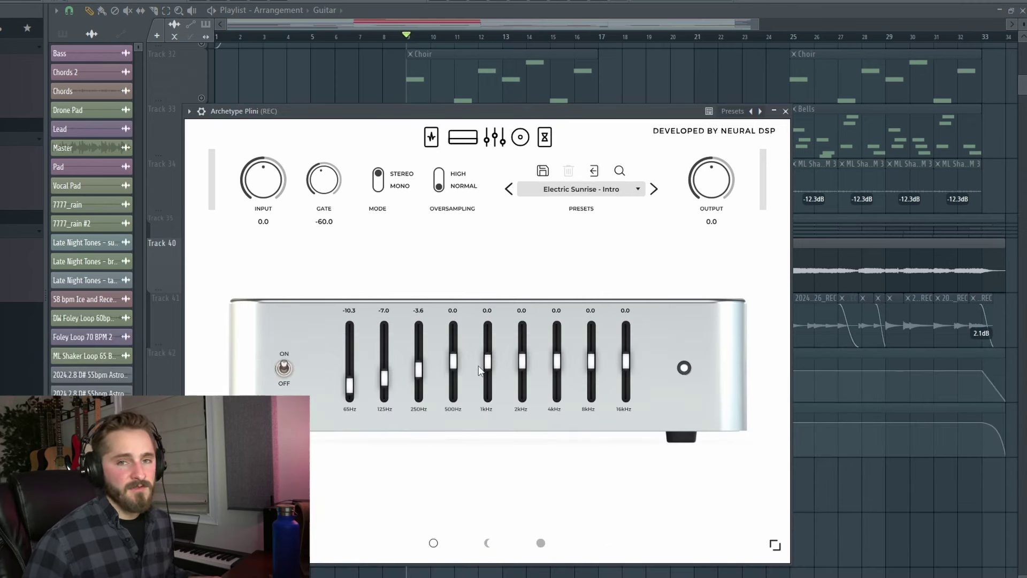
pyautogui.click(544, 138)
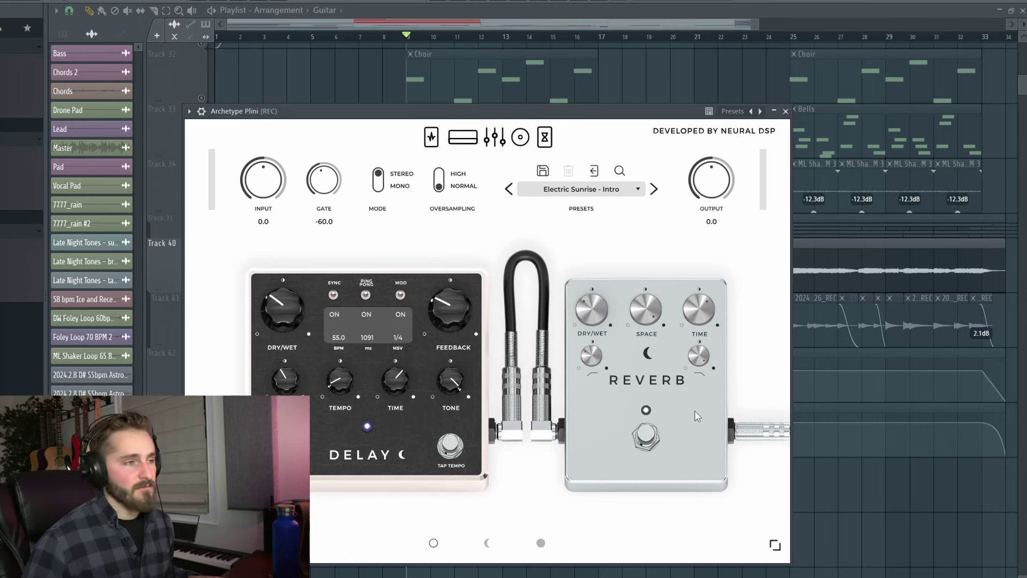
pyautogui.click(785, 111)
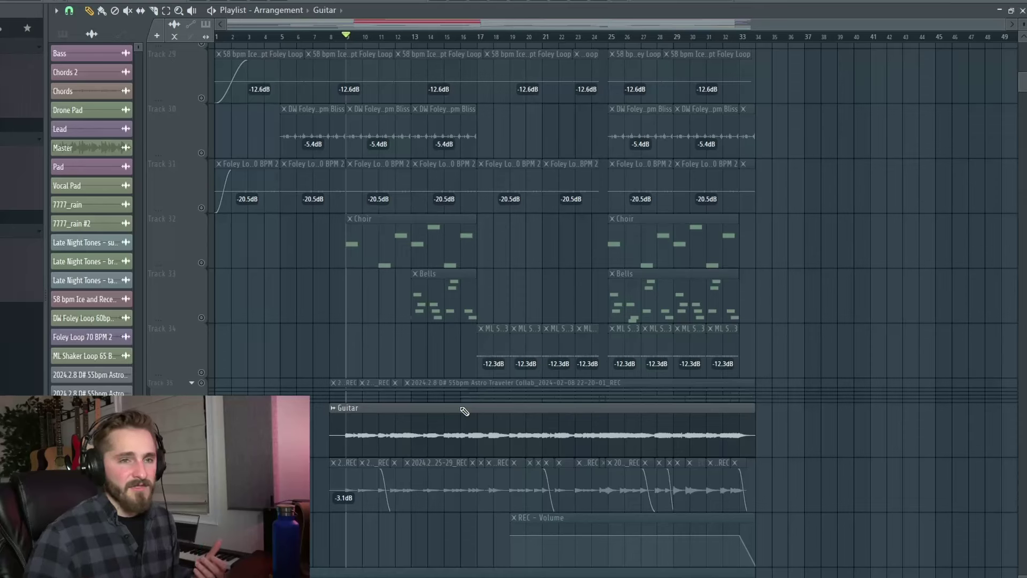
# Take the Guitar track out of solo and play the full arrangement from bar 7.
pyautogui.scroll(-2, 481, 382)
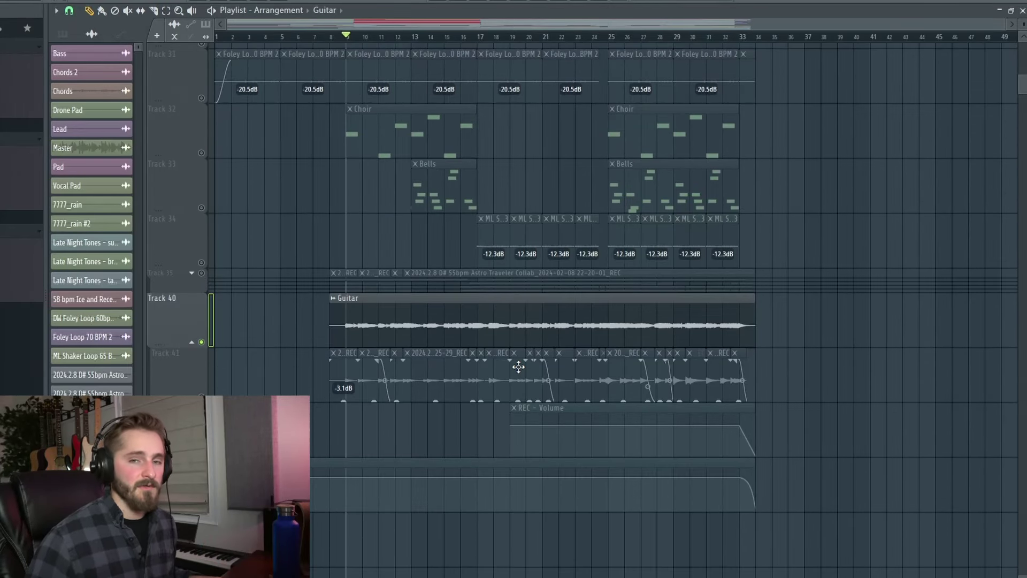
pyautogui.click(203, 342)
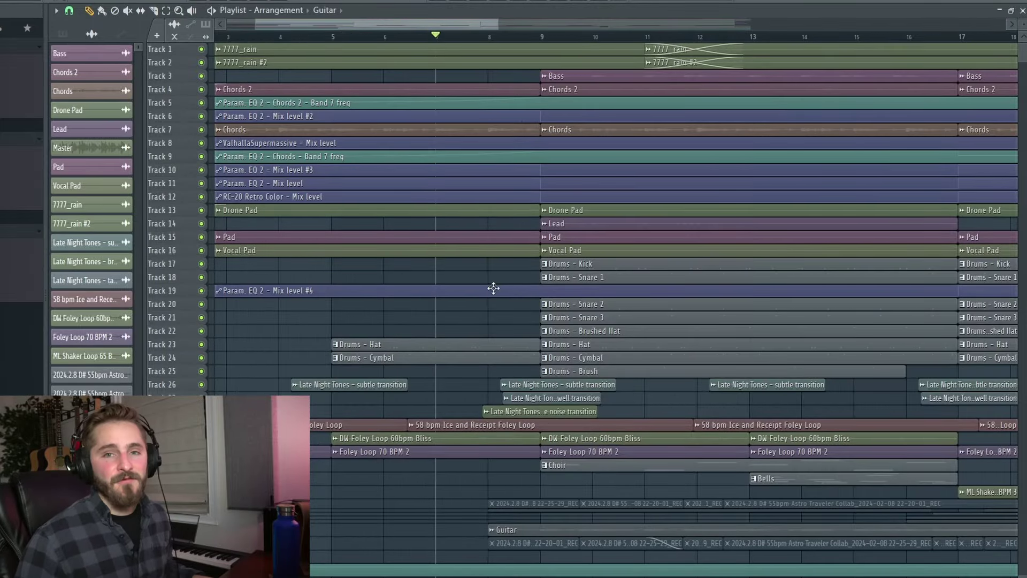
pyautogui.press('space')
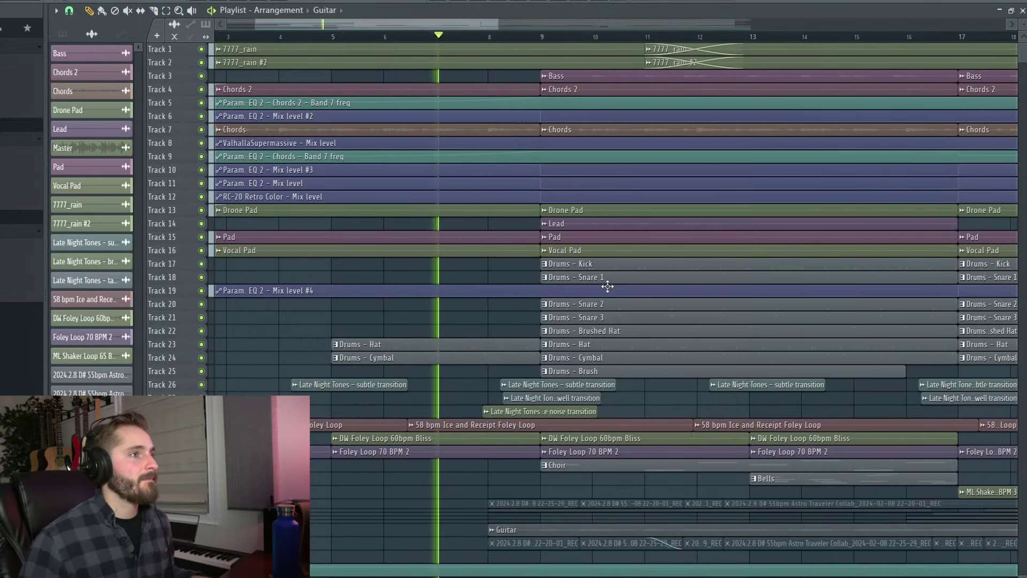